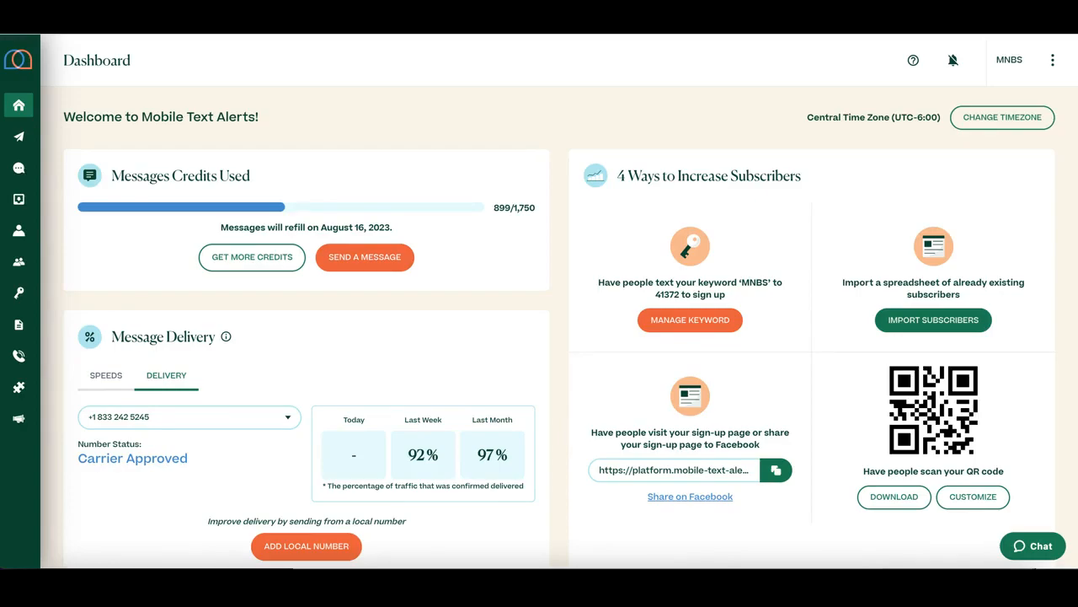
# - Switch to Google Sheets and review the phone-number column in Test spreadsheet 1a and the column headers in Test spreadsheet 1b
pyautogui.click(186, 25)
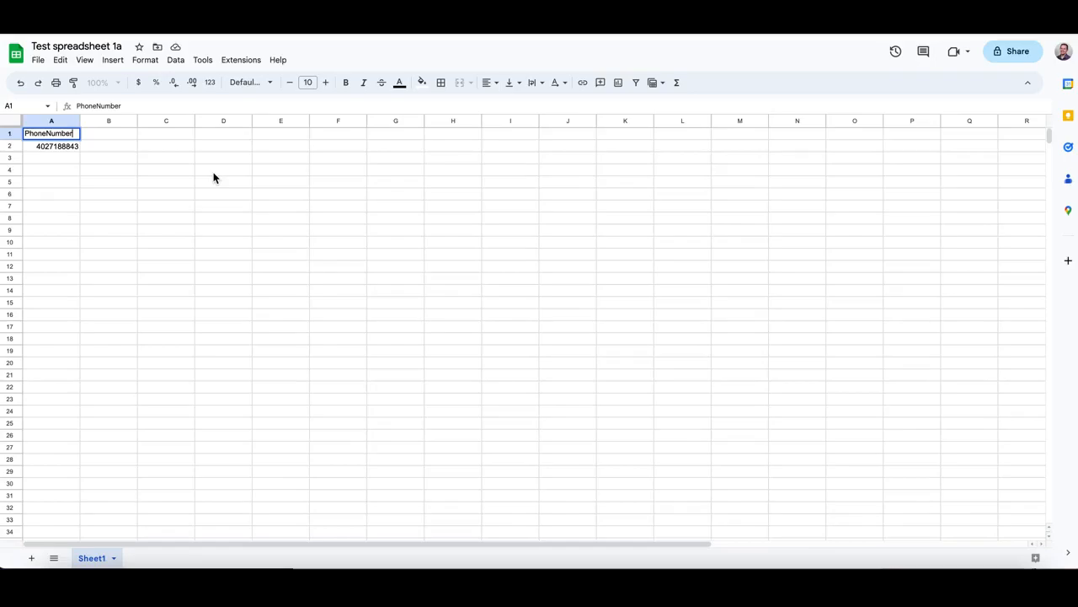
pyautogui.click(34, 150)
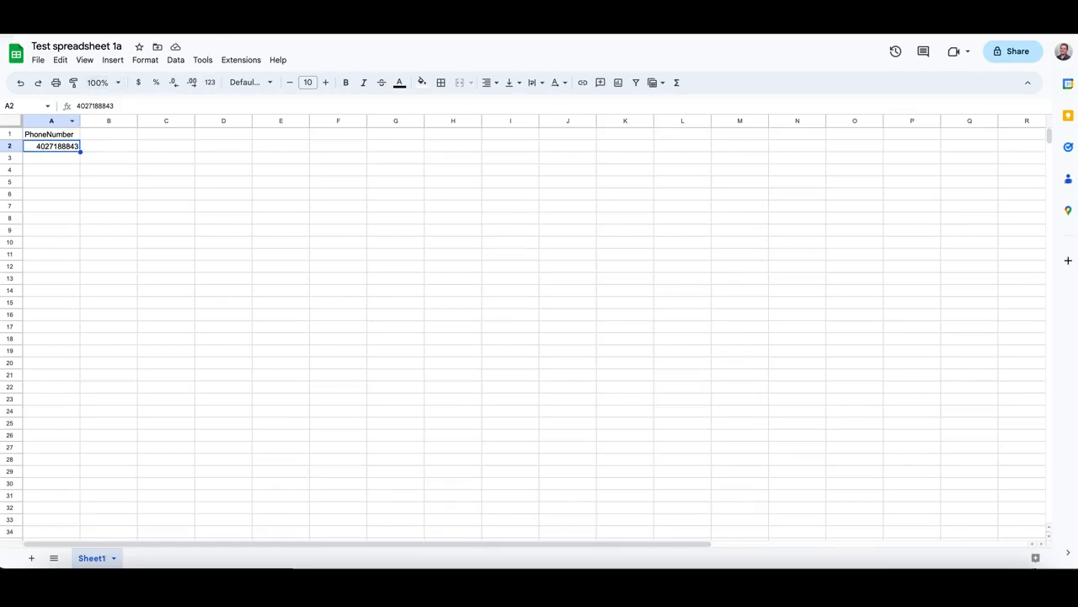
pyautogui.click(244, 17)
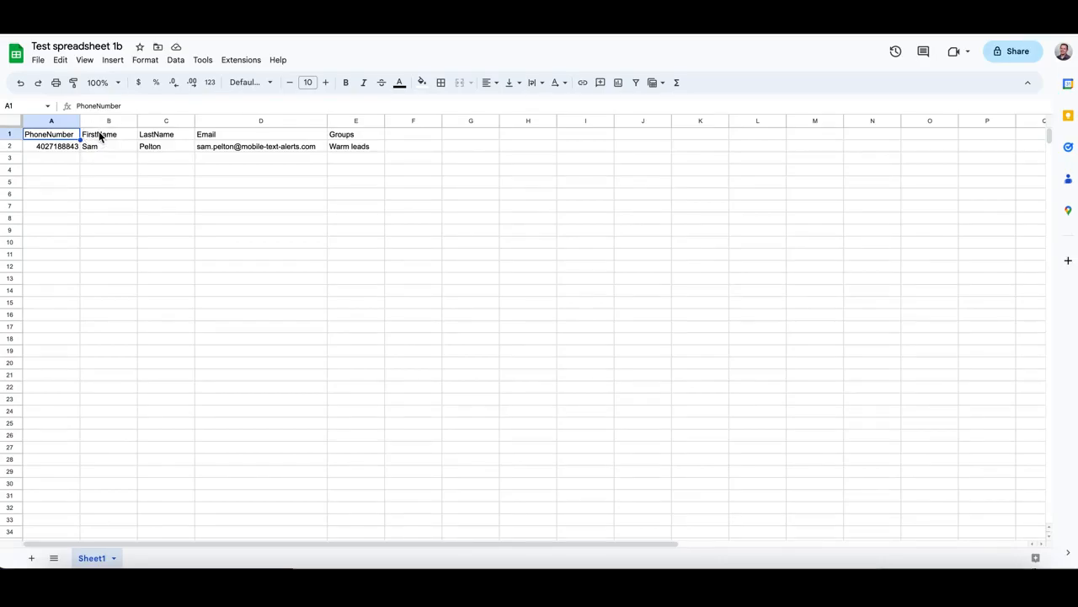
pyautogui.click(99, 138)
pyautogui.click(160, 137)
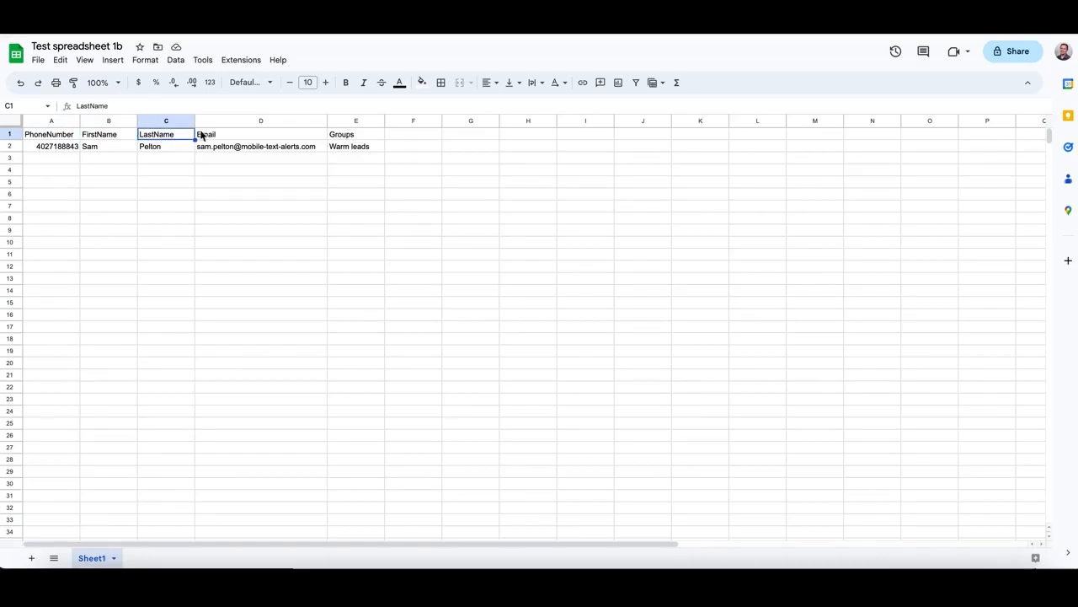
pyautogui.click(228, 135)
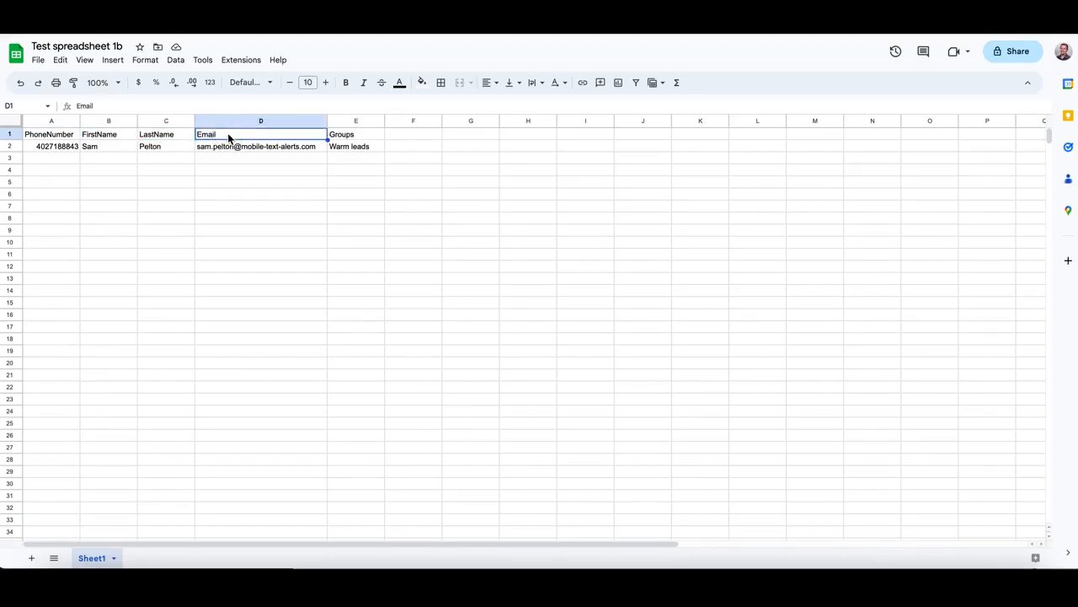
pyautogui.click(341, 137)
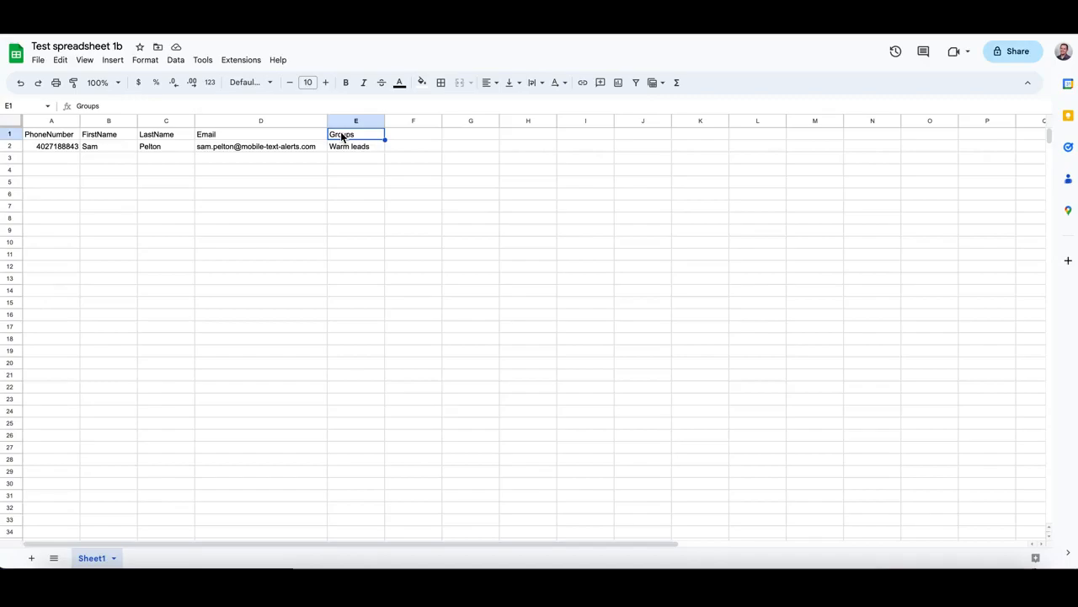
# - Add another "Groups" column header in cell F1 of Test spreadsheet 1b
pyautogui.click(397, 135)
pyautogui.write('Groups')
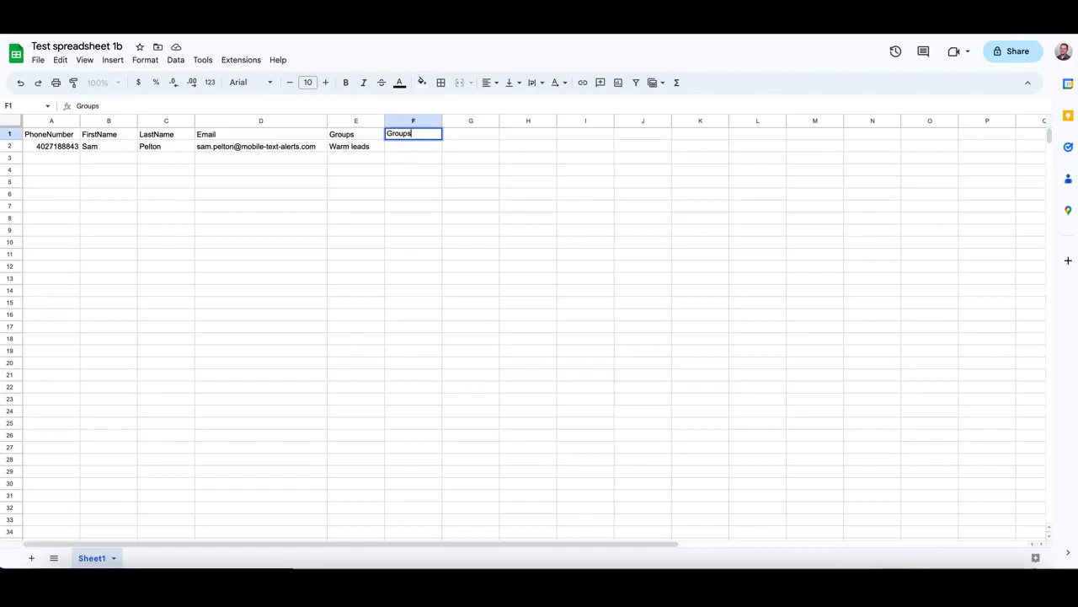
pyautogui.press('Return')
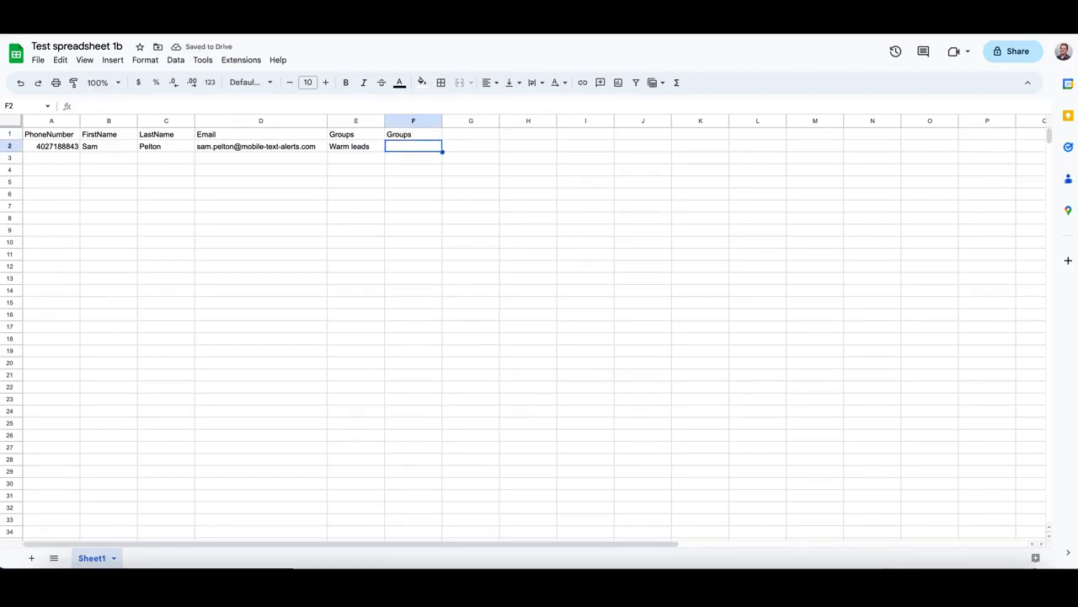
# - Download Test spreadsheet 1b as a Comma Separated Values (.csv) file
pyautogui.click(39, 62)
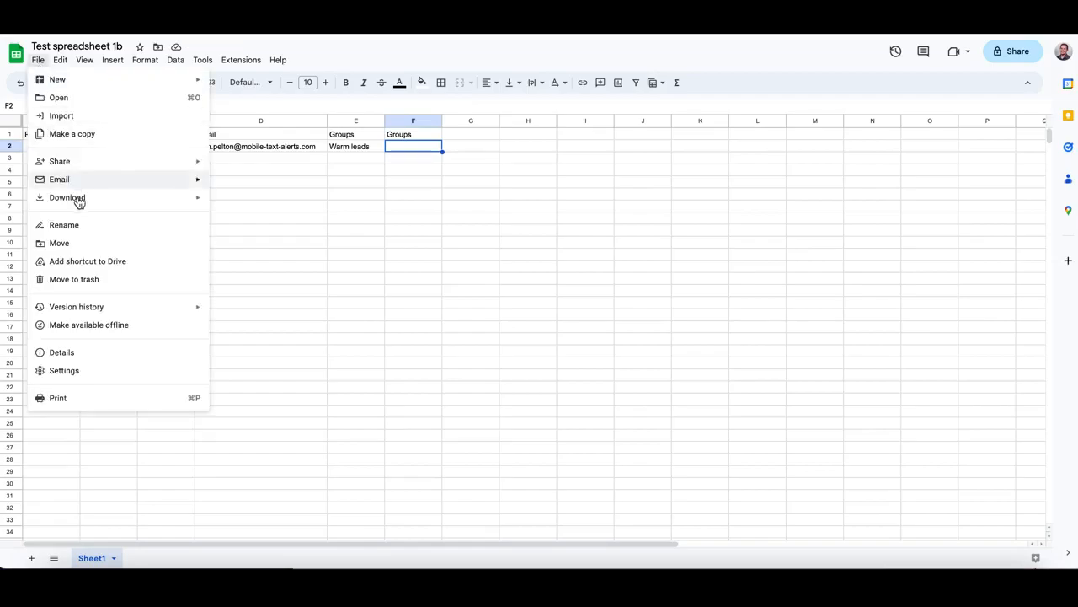
pyautogui.moveTo(78, 200)
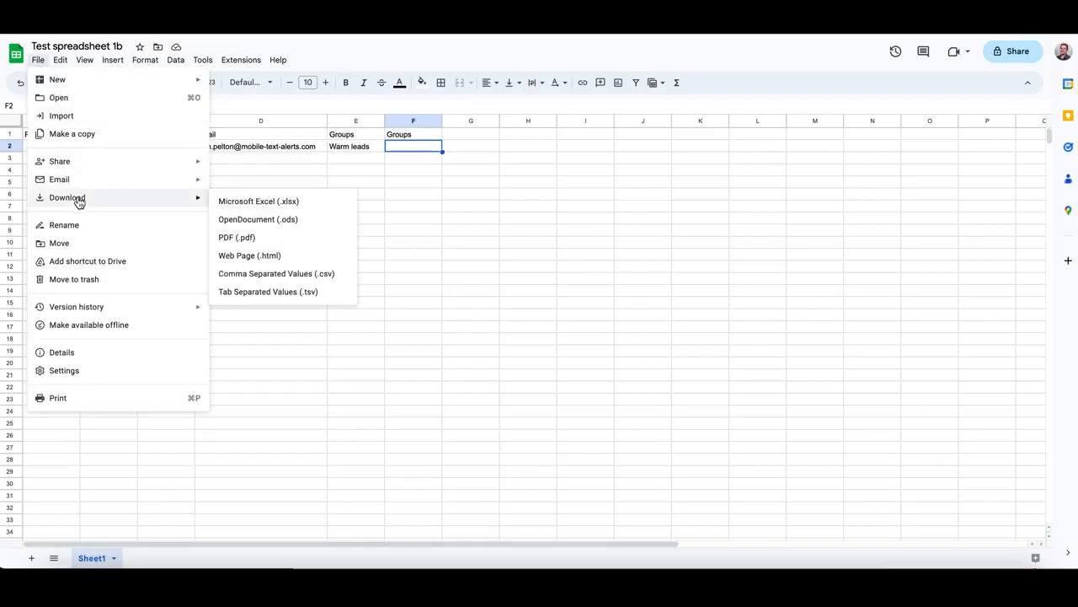
pyautogui.click(260, 275)
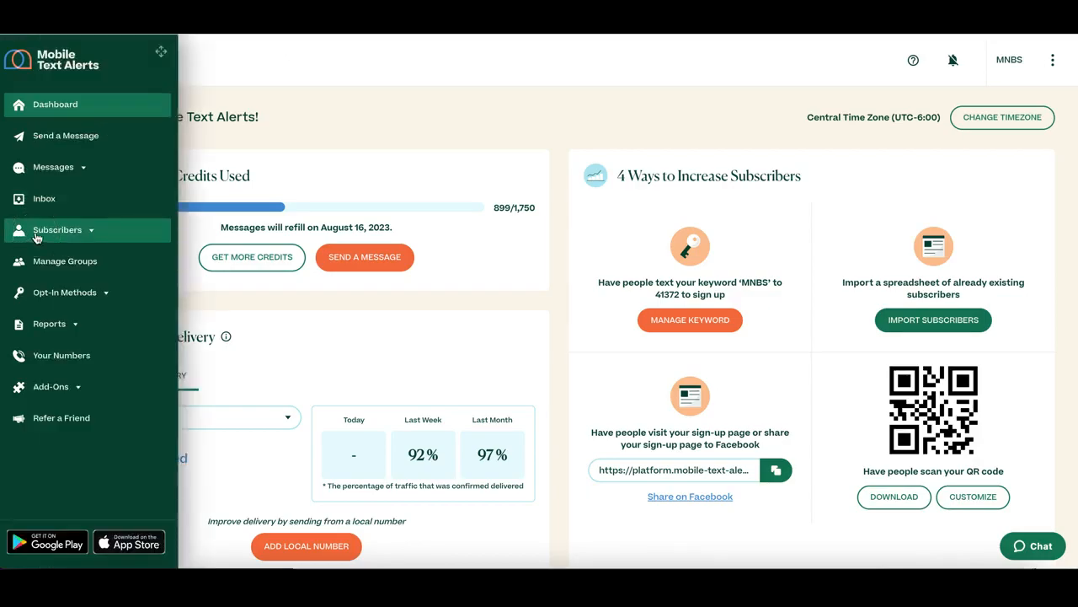
# - In Mobile Text Alerts, open the subscriber import page and affirm that the spreadsheet's subscribers have opted in to receiving messages
pyautogui.click(37, 236)
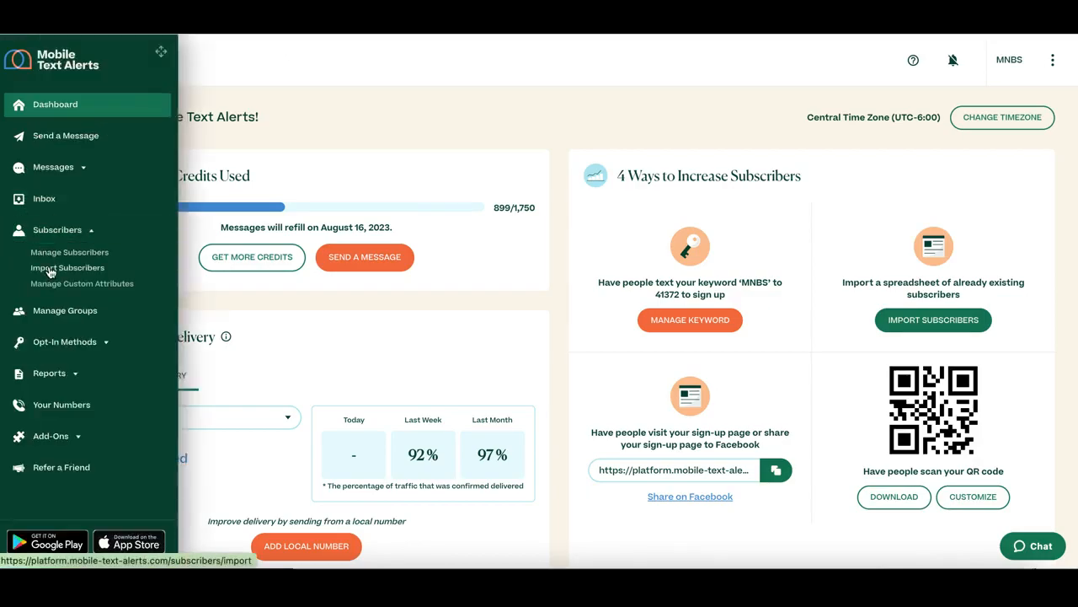
pyautogui.click(50, 271)
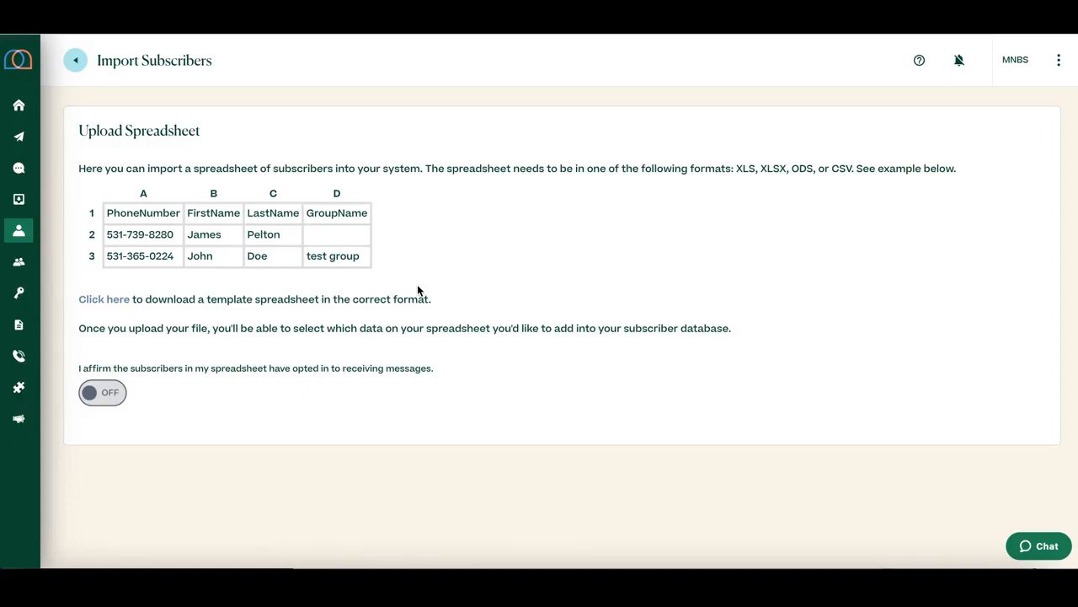
pyautogui.click(102, 400)
pyautogui.scroll(-1, 104, 399)
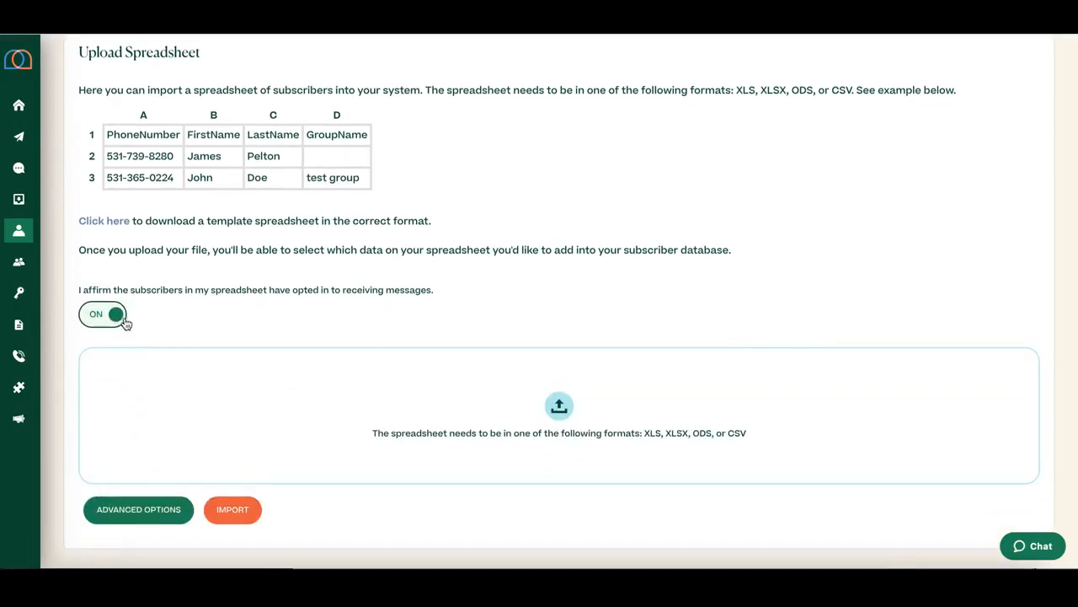
# - Upload the recently downloaded "Test spreadsheet 1b - Sheet1 (1).csv", import it, and close the import summary
pyautogui.click(977, 21)
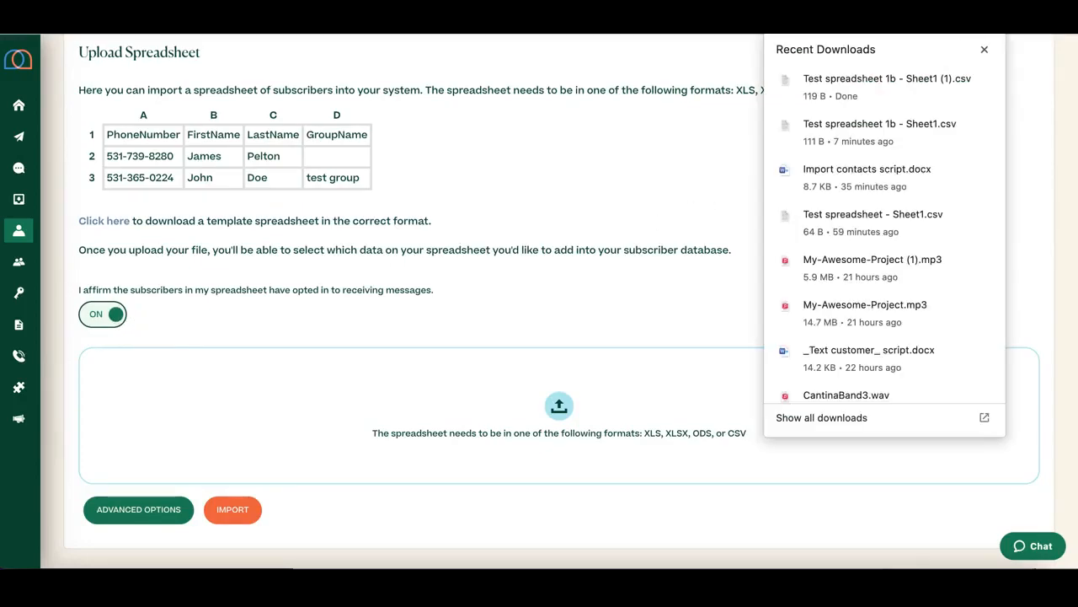
pyautogui.moveTo(919, 88); pyautogui.dragTo(543, 448)
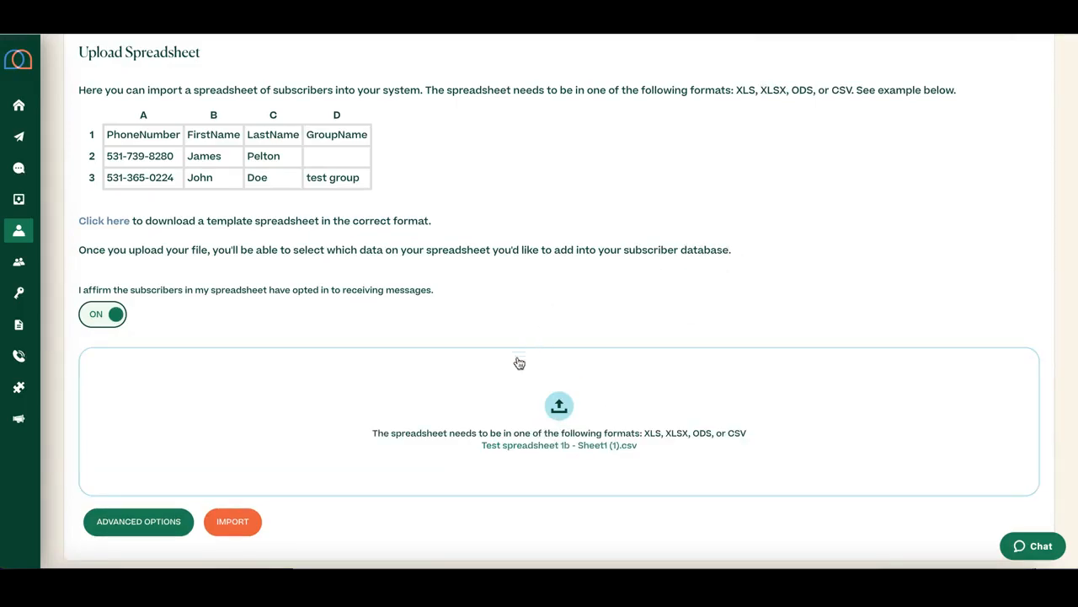
pyautogui.click(247, 526)
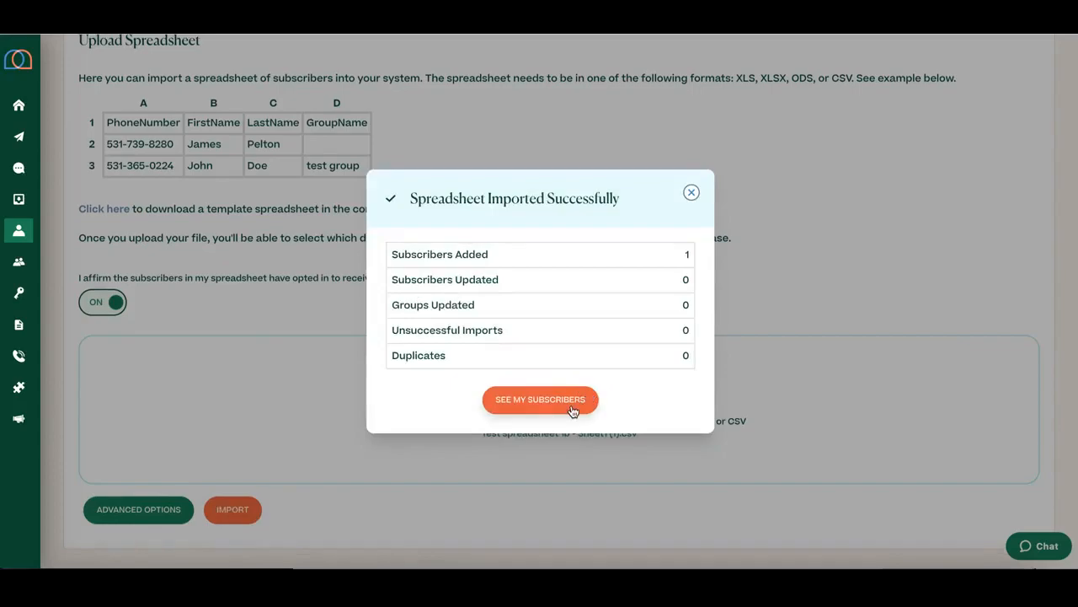
pyautogui.click(691, 194)
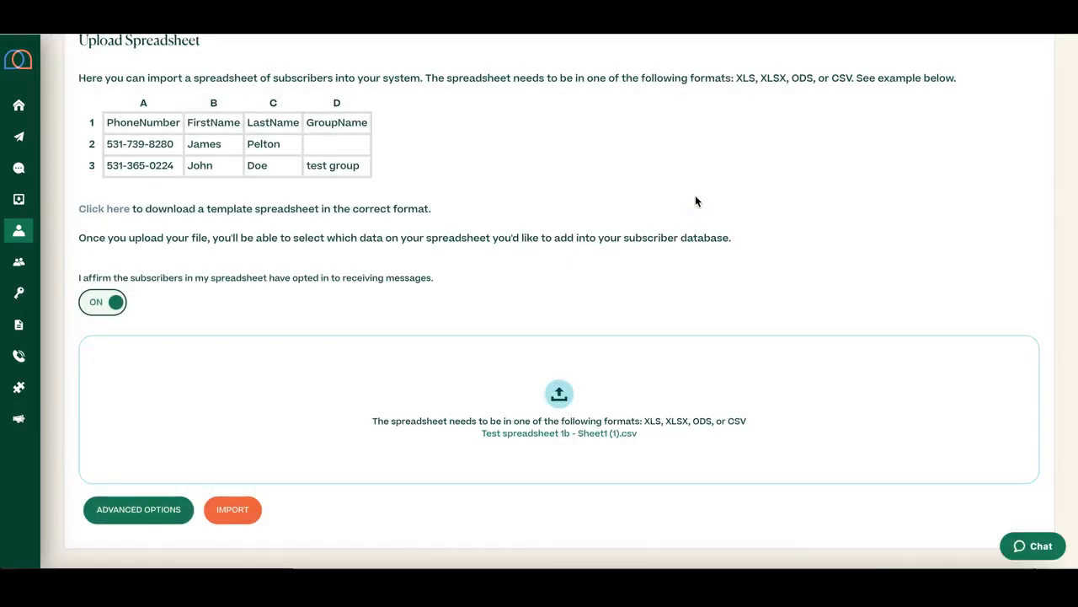
# - In the advanced import options, identify matching records by Phone Number and map the other columns to First Name, Last Name, Email and Group Name
pyautogui.click(158, 515)
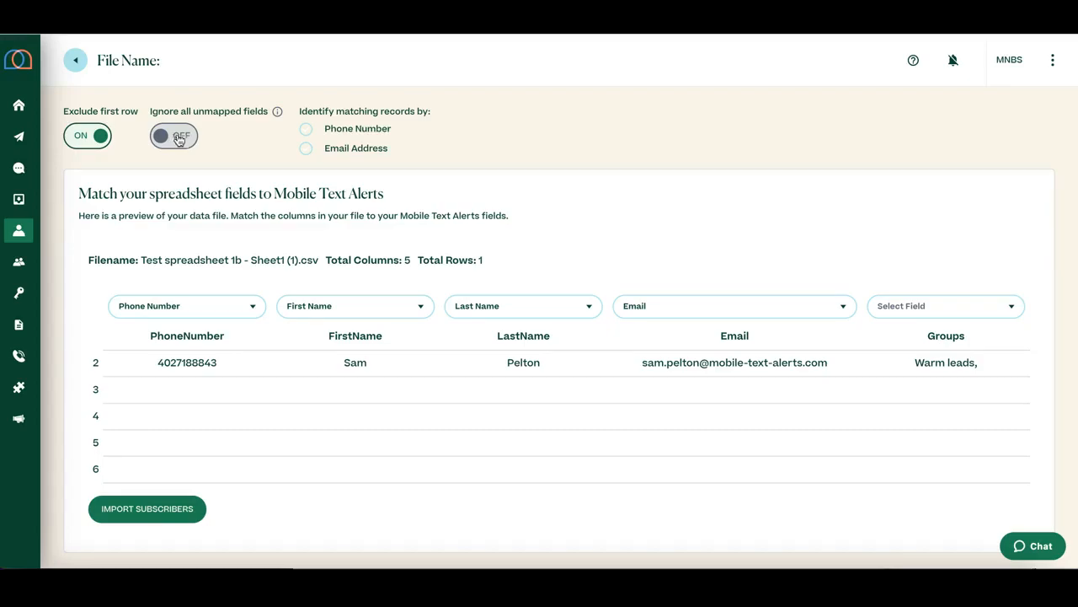
pyautogui.click(309, 137)
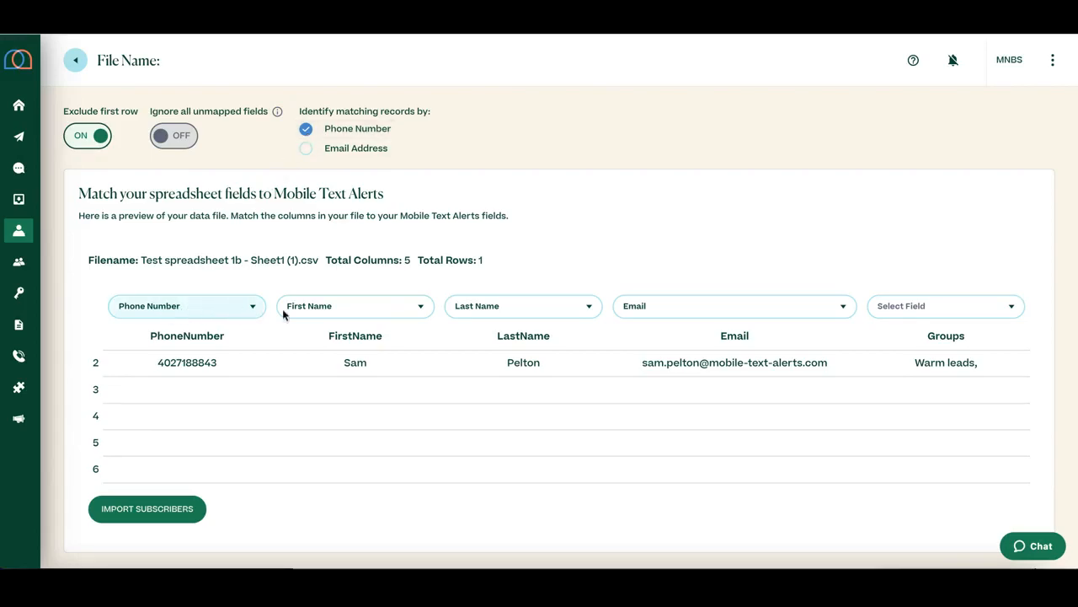
pyautogui.click(357, 310)
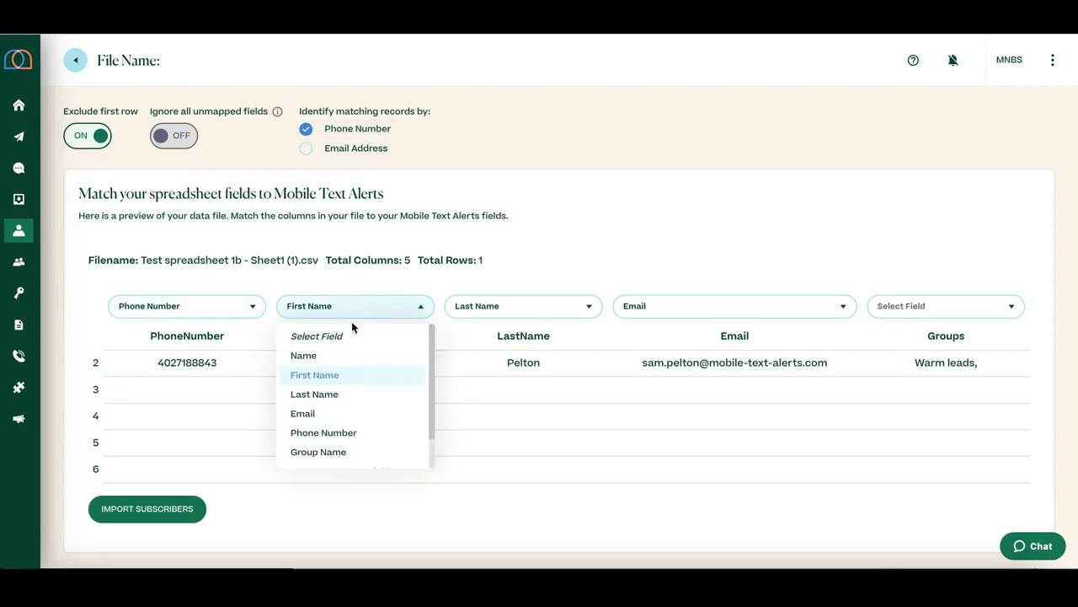
pyautogui.click(333, 378)
pyautogui.click(505, 309)
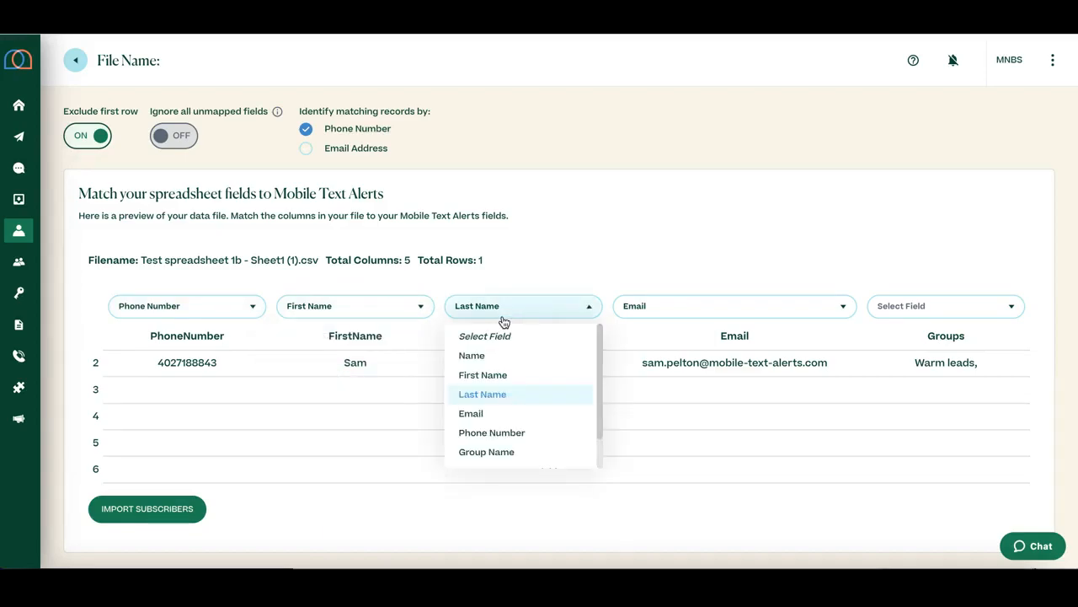
pyautogui.click(498, 396)
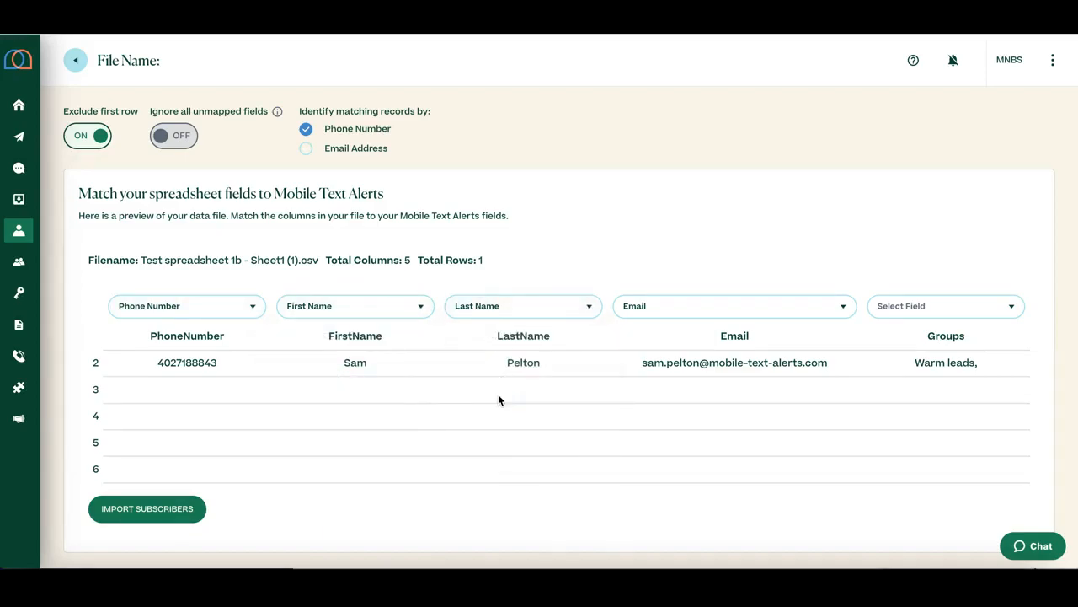
pyautogui.click(834, 309)
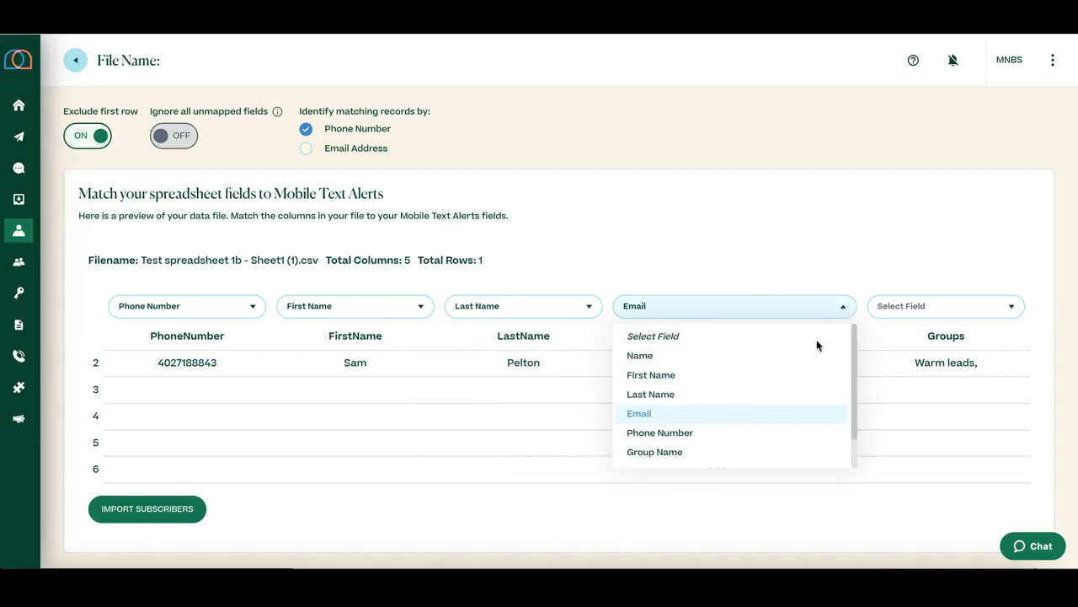
pyautogui.click(740, 421)
pyautogui.click(934, 310)
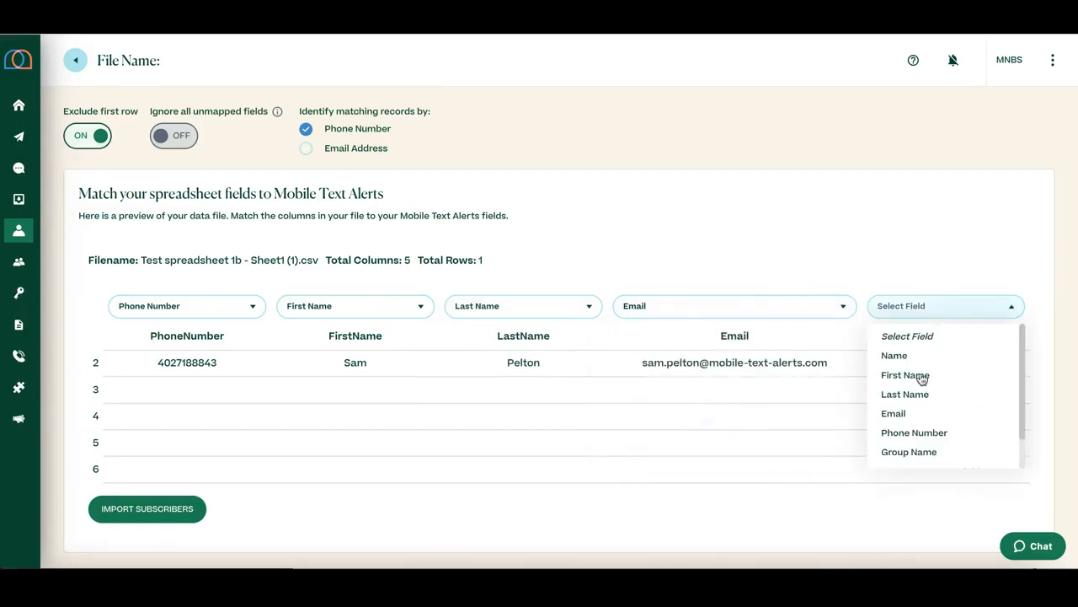
pyautogui.click(907, 459)
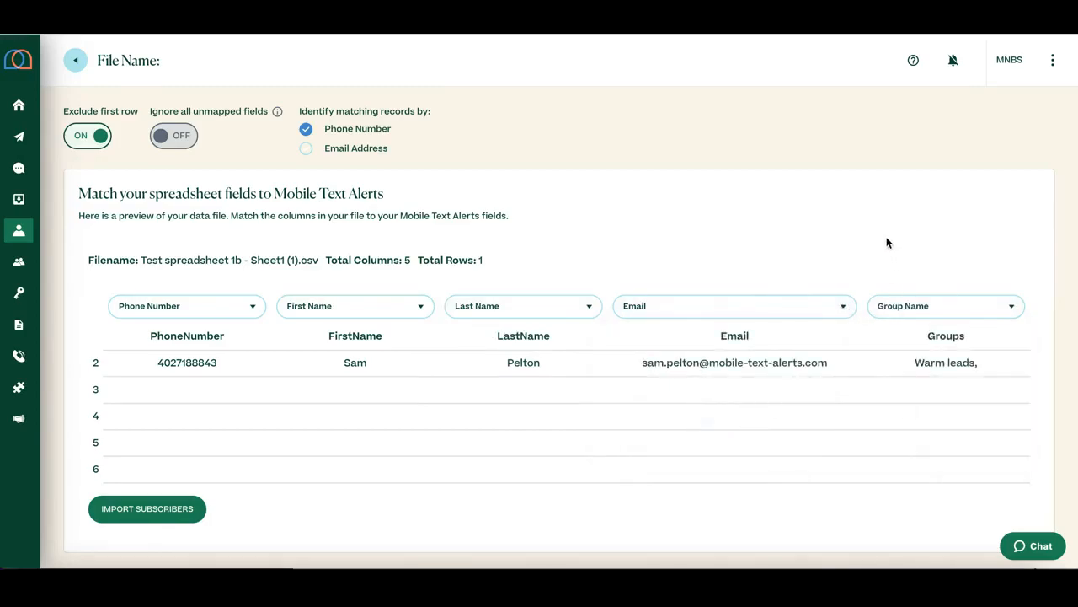